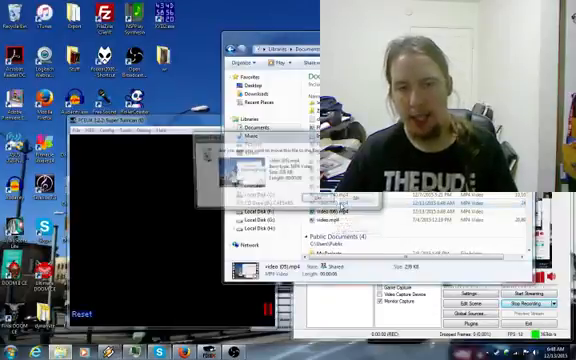
Delete video (05).mp4 from Documents and close the Explorer window.
key("Delete")
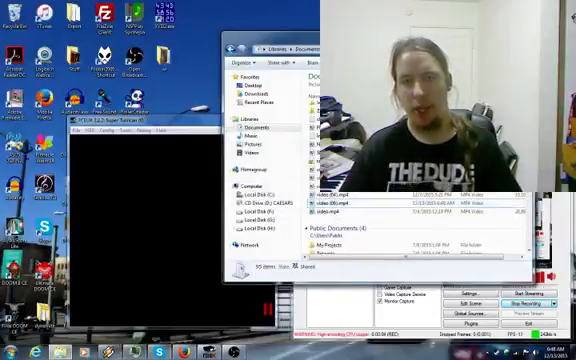
key("alt+F4")
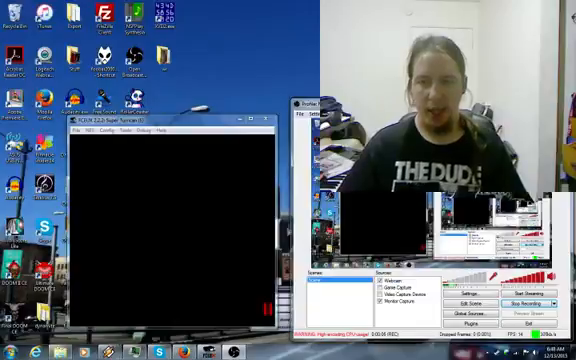
Bring up Task Manager's Processes list beside the empty FCEUX window.
key("alt+F4")
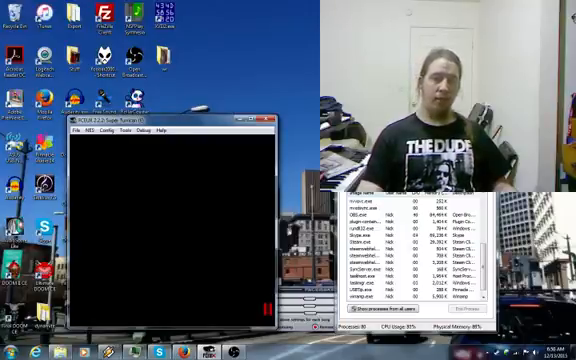
Dismiss Task Manager, leaving only the empty FCEUX window on the desktop.
key("Escape")
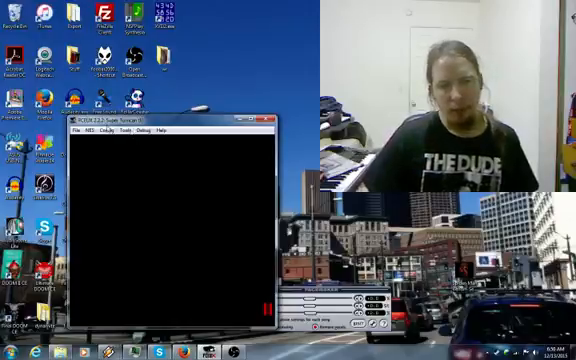
Nudge the FCEUX window slightly left and down by its title bar.
left_click_drag(118, 121, 108, 125)
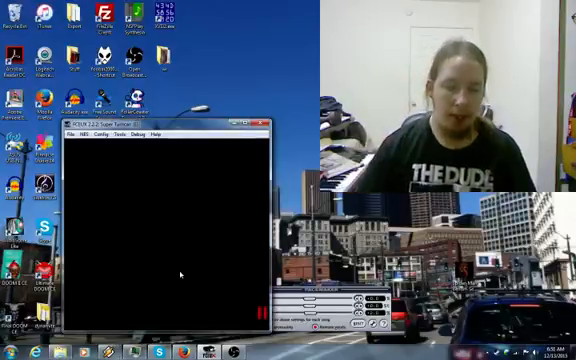
left_click(119, 134)
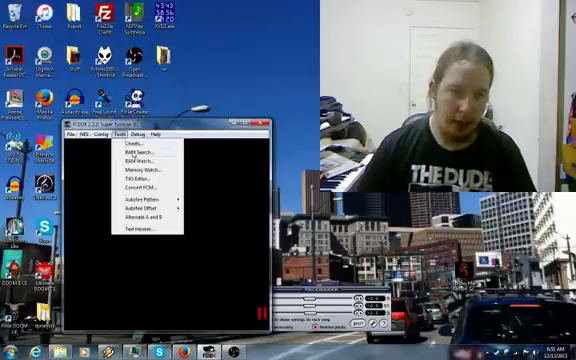
left_click(138, 152)
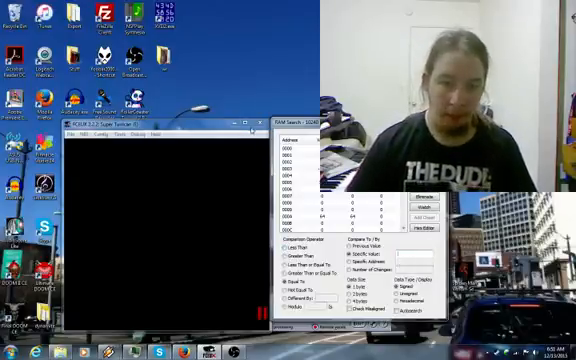
Replace RAM Search with the Cheat Search window positioned beside the Super Turrican title screen.
left_click(314, 121)
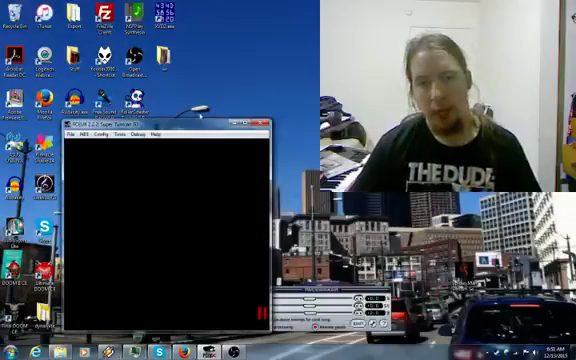
left_click(118, 134)
left_click(126, 145)
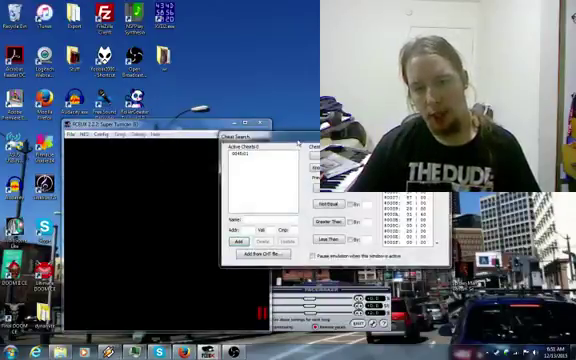
left_click_drag(290, 134, 326, 134)
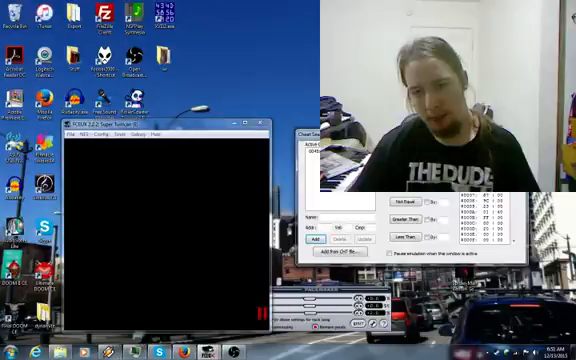
left_click_drag(310, 134, 293, 124)
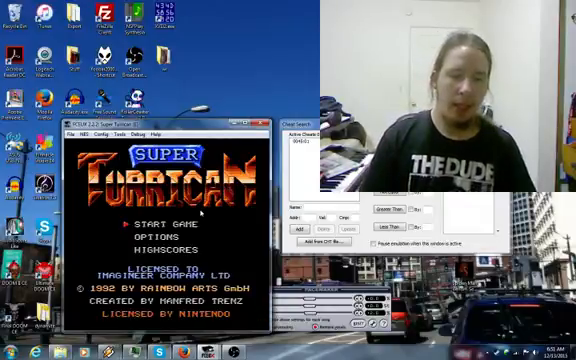
Start Super Turrican's first stage, load cheat 0041 for editing, and bring up the Start menu.
key("Return")
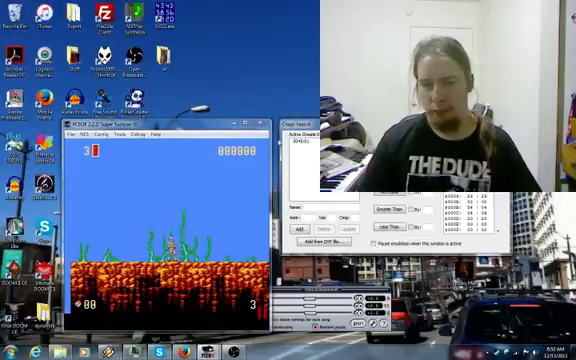
left_click_drag(217, 126, 222, 110)
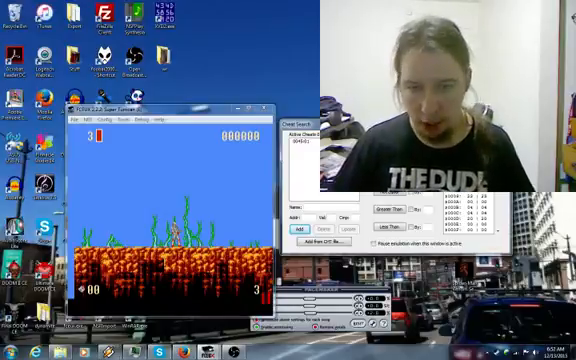
left_click(302, 142)
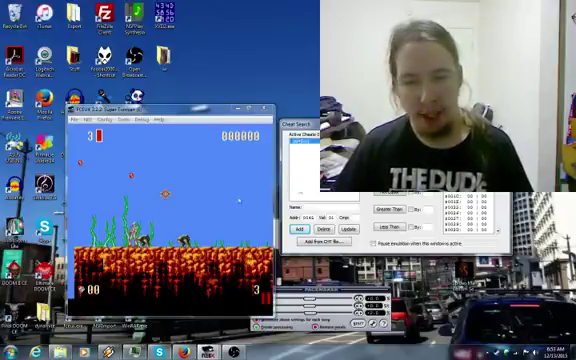
key("super")
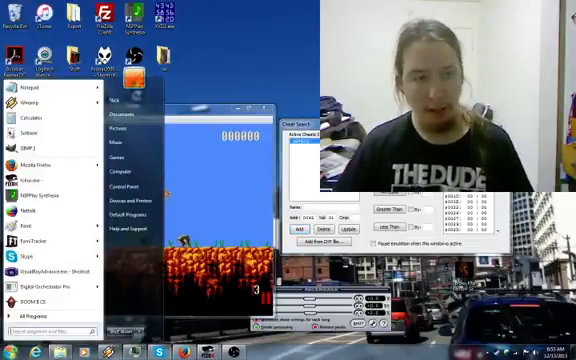
Launch Calculator, switch it to programmer (Hex) mode to check the value, then close it.
left_click(30, 117)
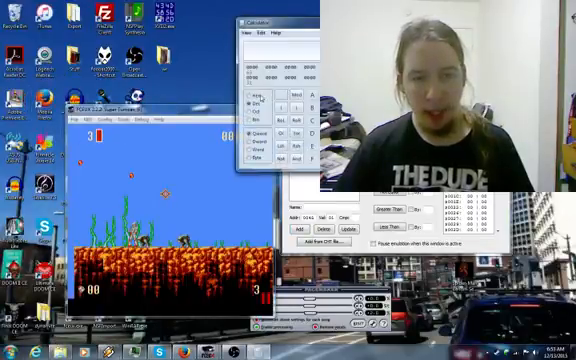
left_click(263, 32)
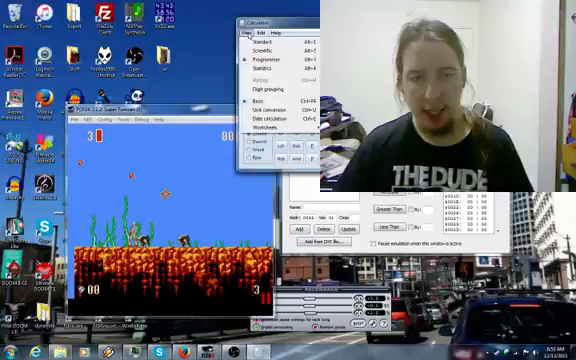
left_click(258, 42)
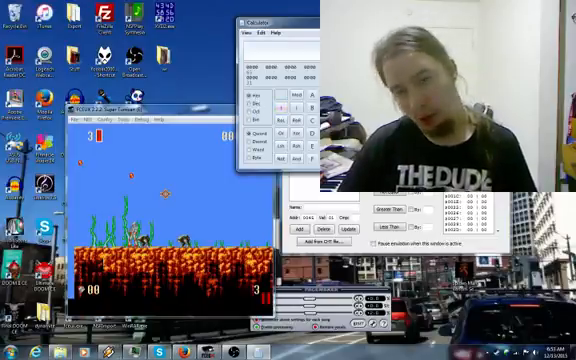
key("alt+F4")
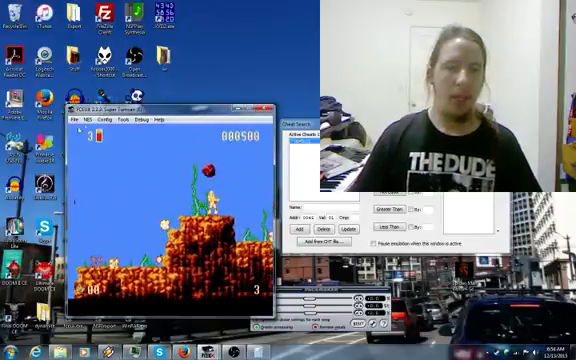
Load the Tokkyuu Shirei Solbrain ROM from the Shatterhand folder via Open ROM.
left_click(74, 119)
left_click(92, 128)
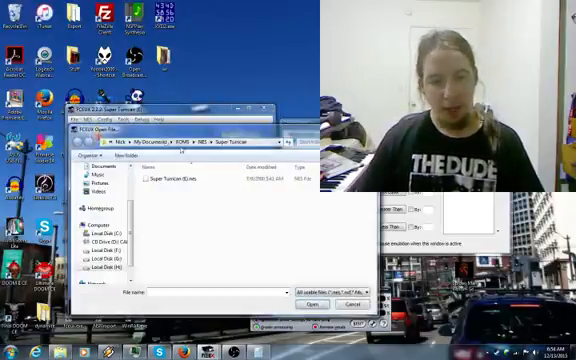
left_click(203, 141)
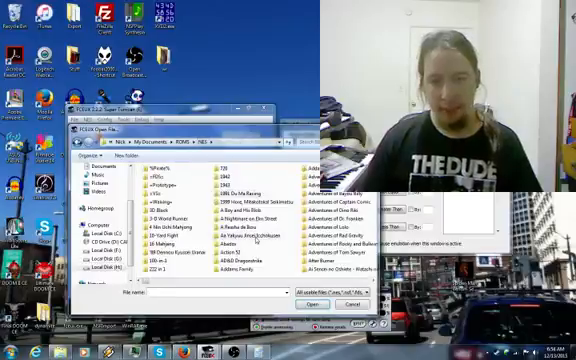
scroll(257, 238, "down", 10)
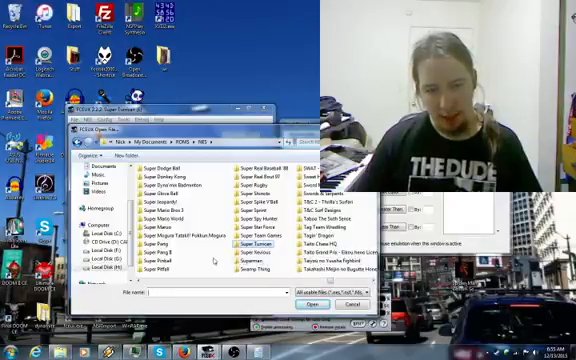
scroll(181, 281, "up", 3)
scroll(179, 283, "up", 3)
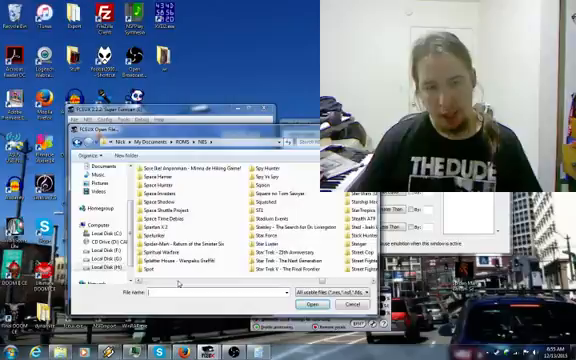
scroll(179, 283, "up", 3)
scroll(182, 270, "up", 3)
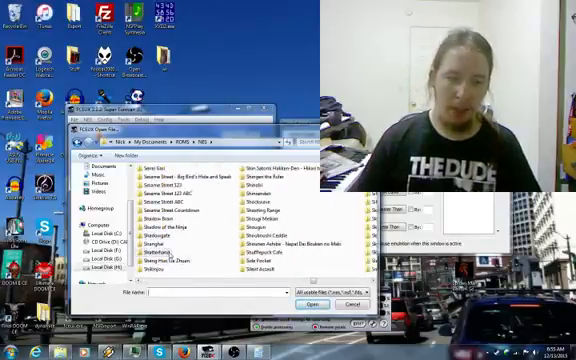
double_click(156, 251)
double_click(182, 197)
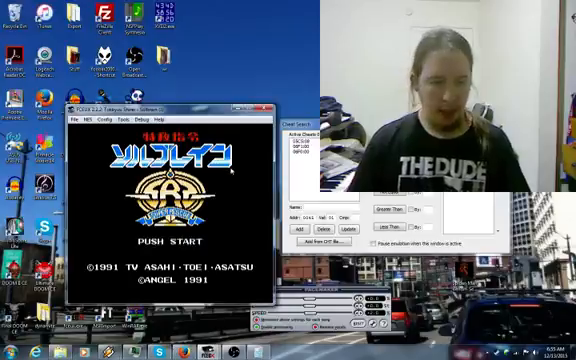
Start Solbrain from its title screen and advance into the first stage.
key("Return")
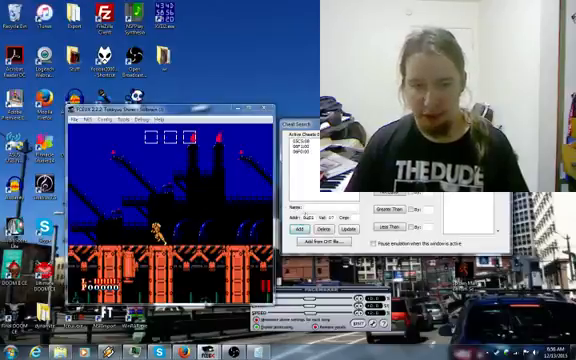
Select the first active cheat, edit it, and add it as a fourth Solbrain cheat.
left_click(300, 142)
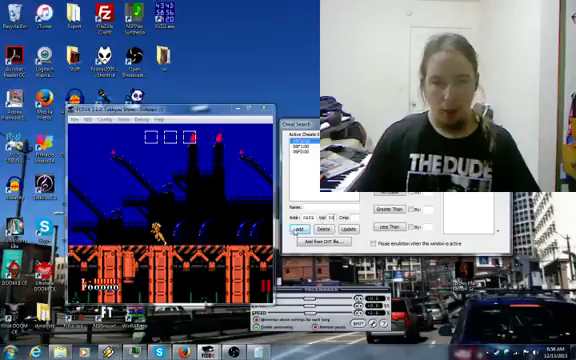
left_click(298, 229)
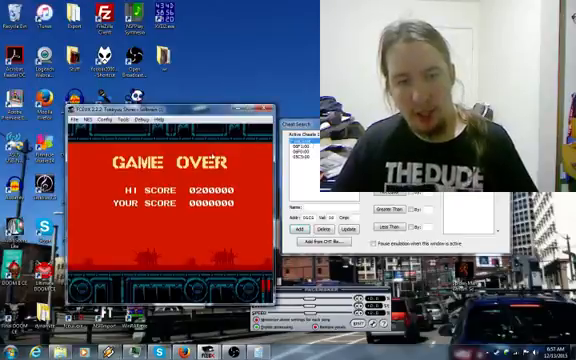
Reset Solbrain, start it from the title screen and skip the intro cutscenes into gameplay.
key("ctrl+r")
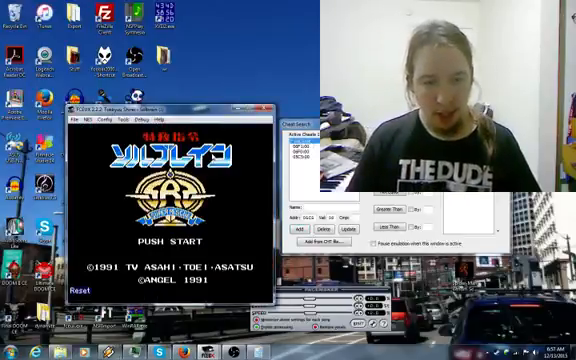
key("Return")
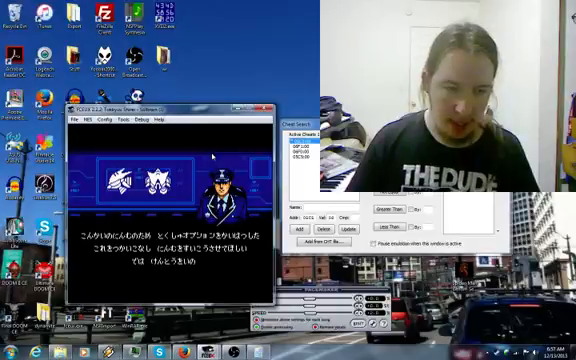
key("Return")
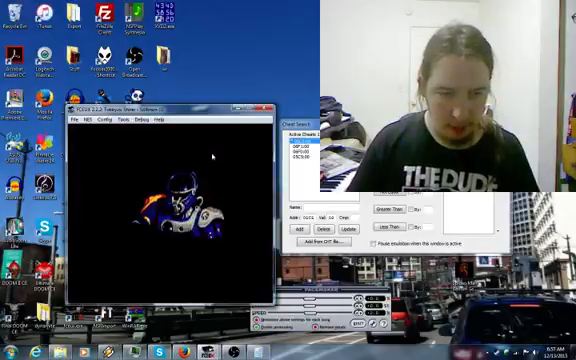